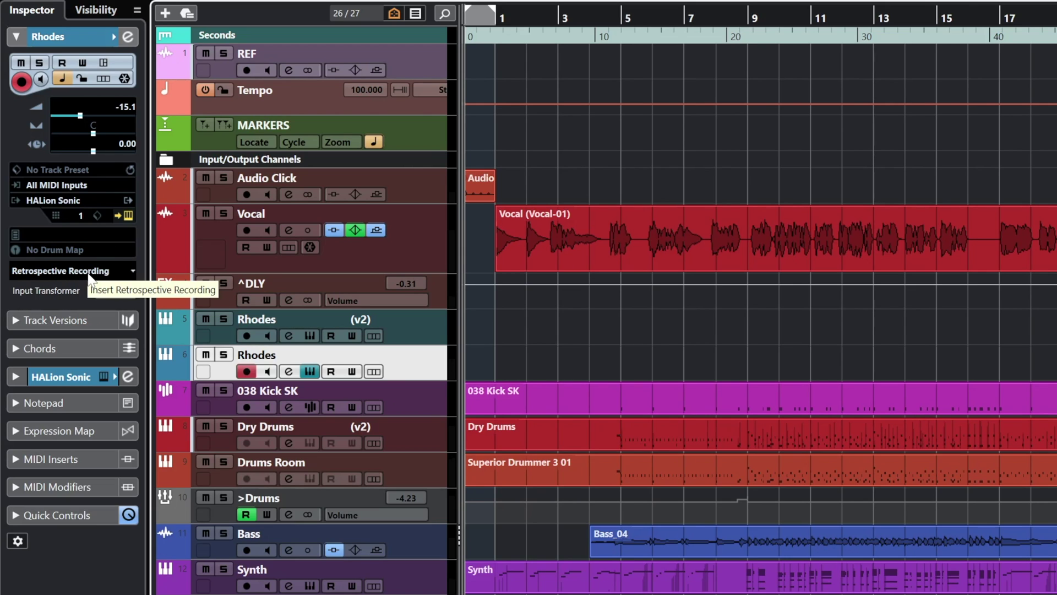
- Insert the Rhodes track's retrospective MIDI buffer as a linear recording and enlarge the track's height
click(90, 278)
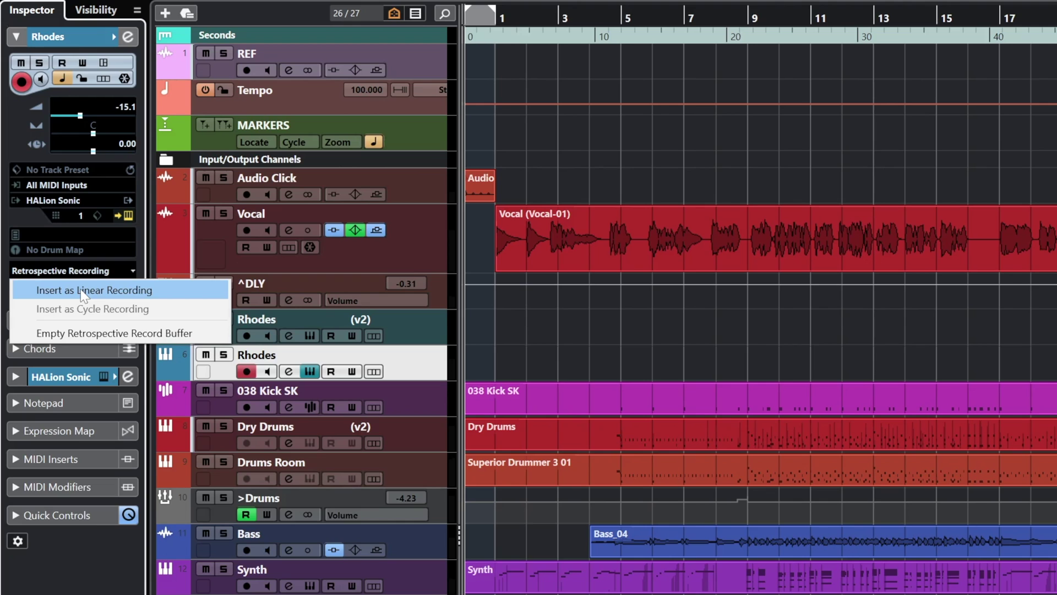
click(81, 291)
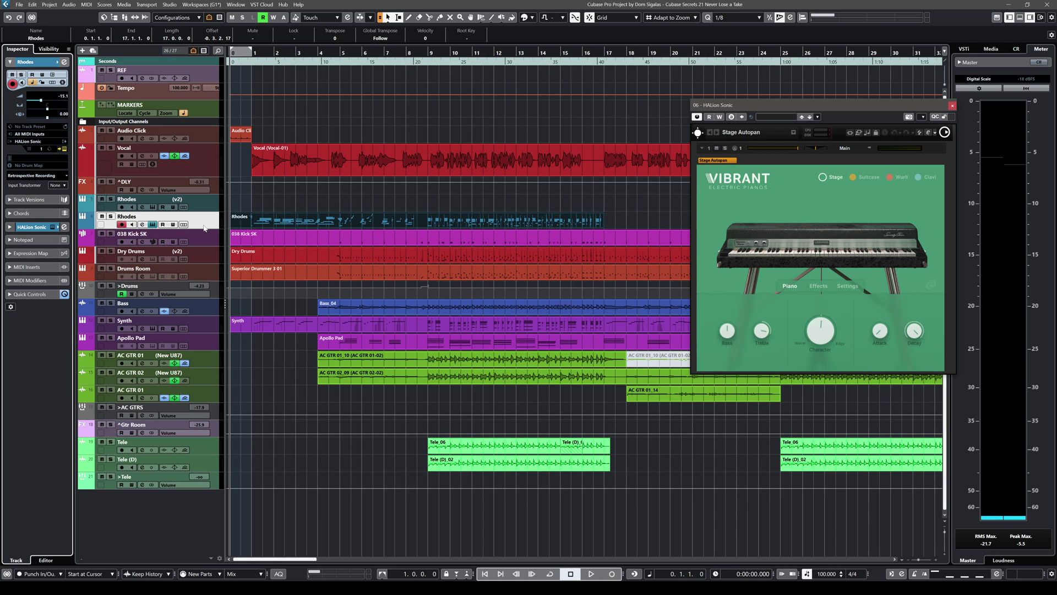
drag(203, 227, 203, 262)
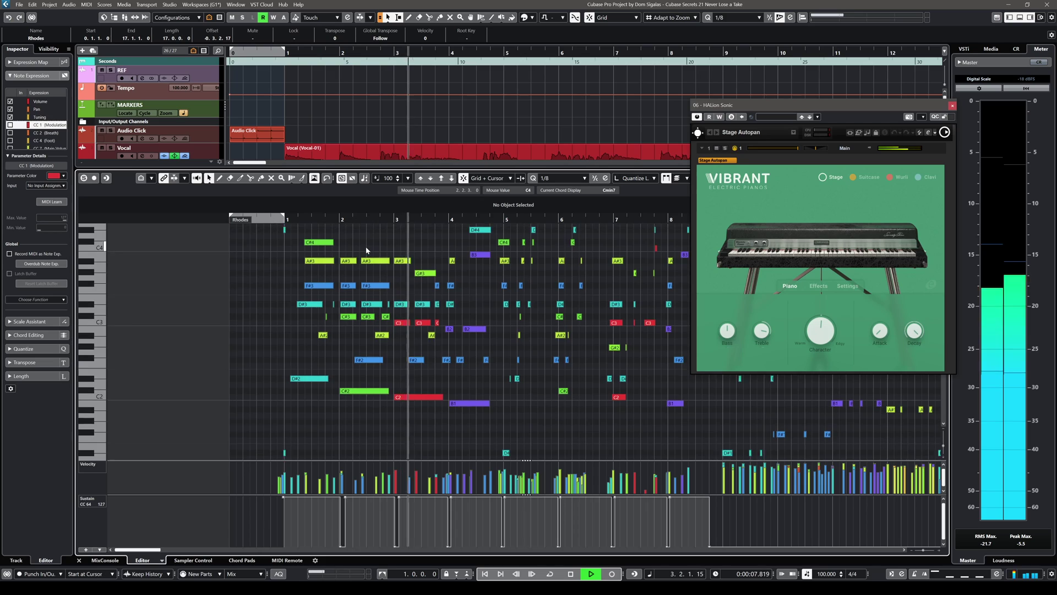
- Review the captured Rhodes part in the Key Editor during playback and return to the full arrangement
key(shift+g)
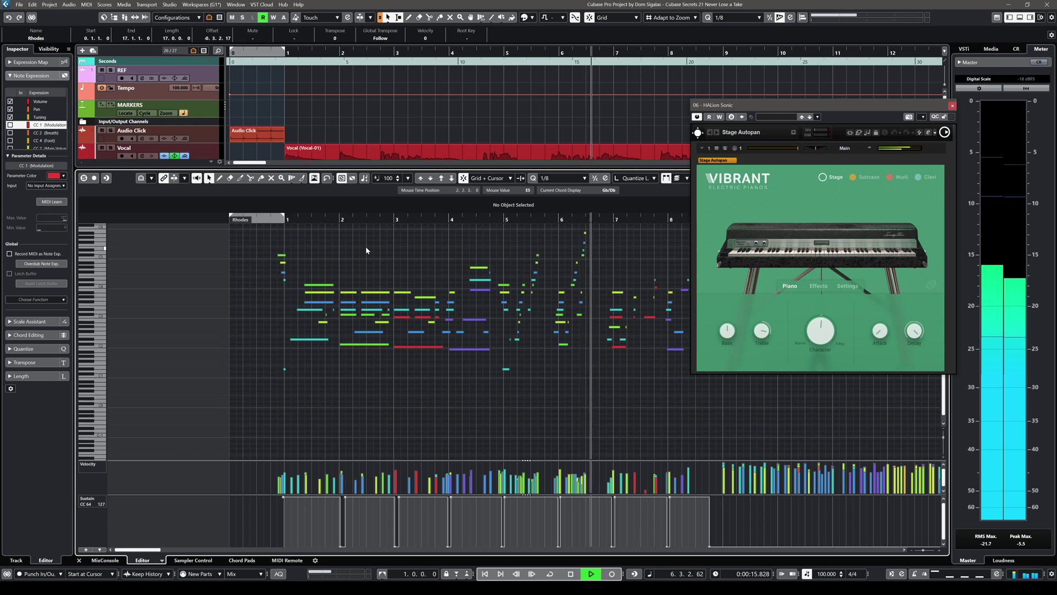
key(ctrl+e)
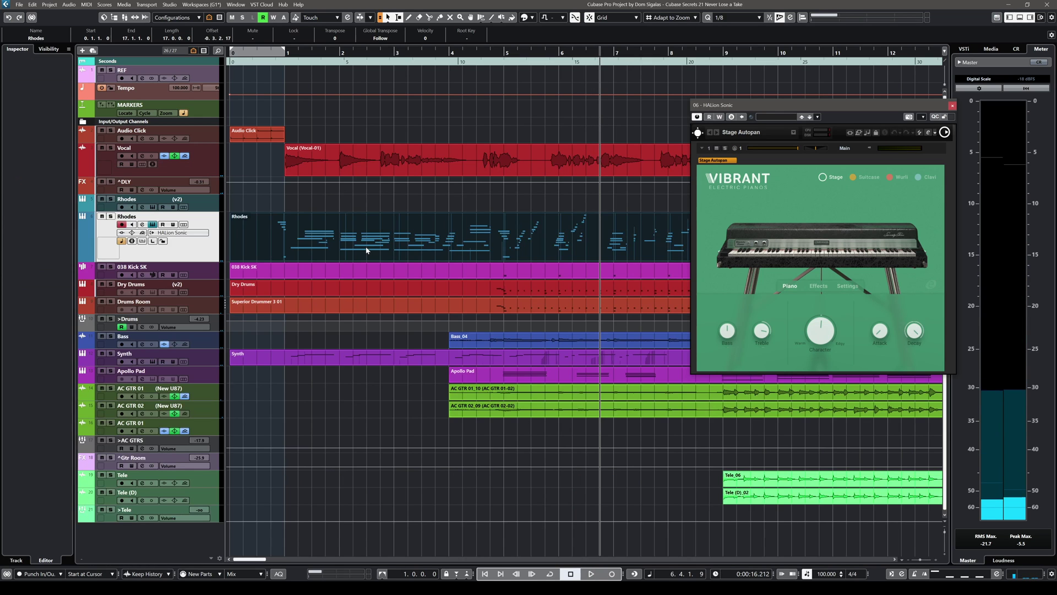
key(g)
key(g)
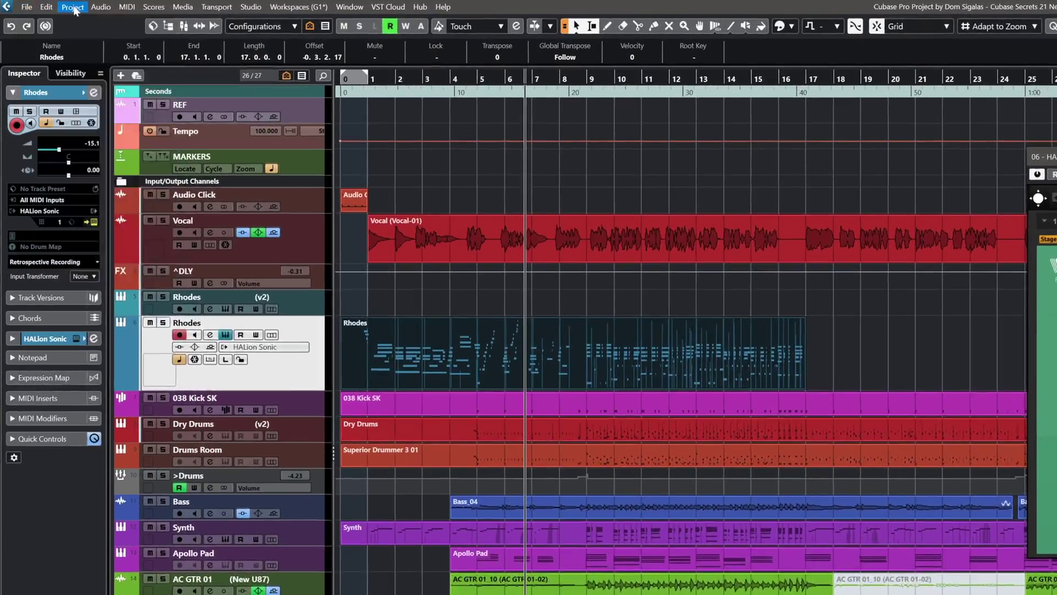
- Open the program preferences
click(33, 5)
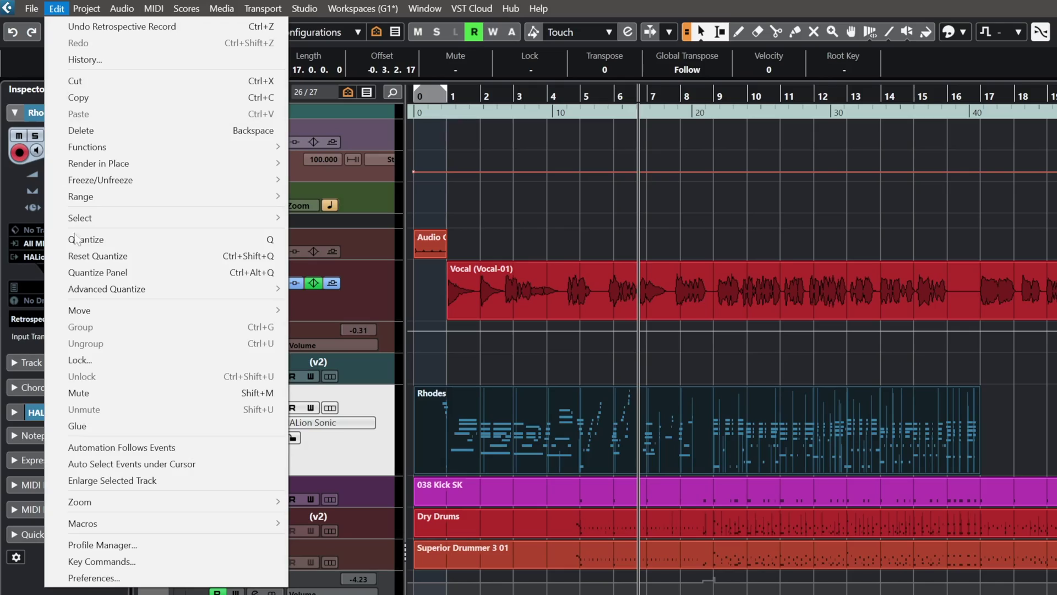
click(93, 577)
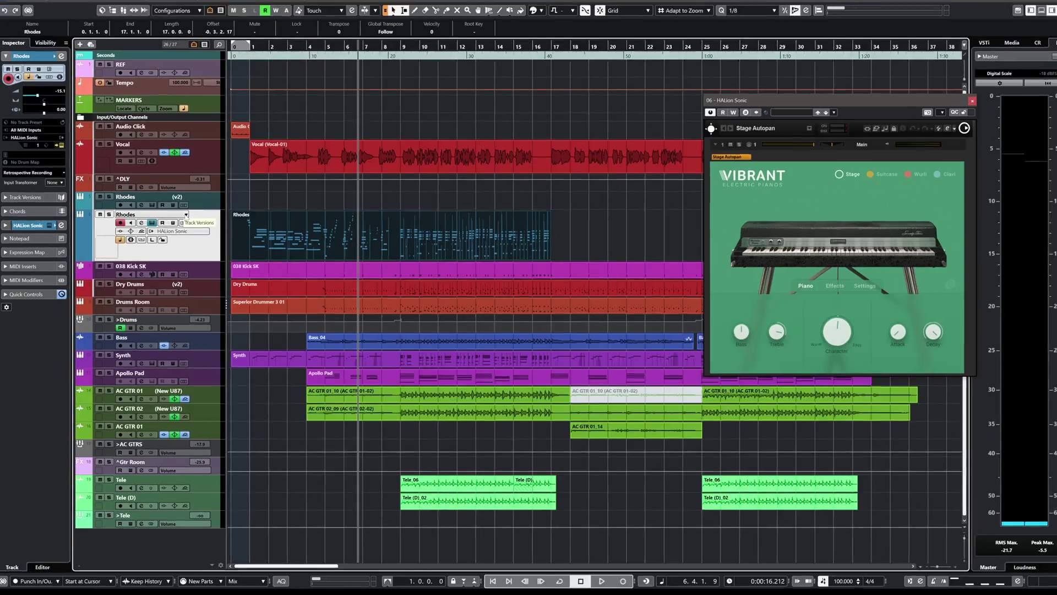
- Create a new track version on the Rhodes track and switch the track back to version v1
right_click(187, 216)
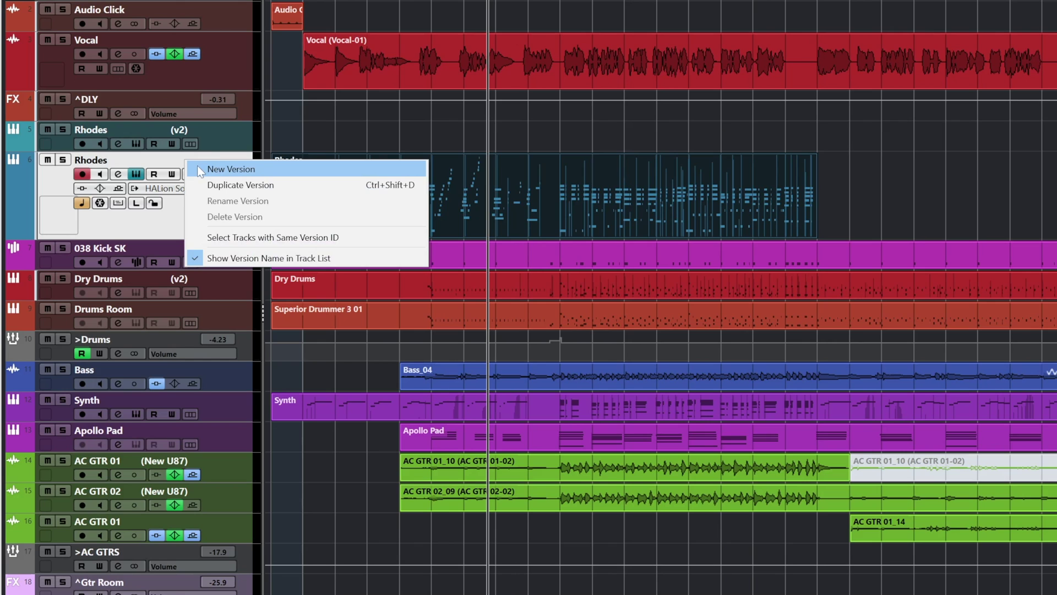
click(197, 165)
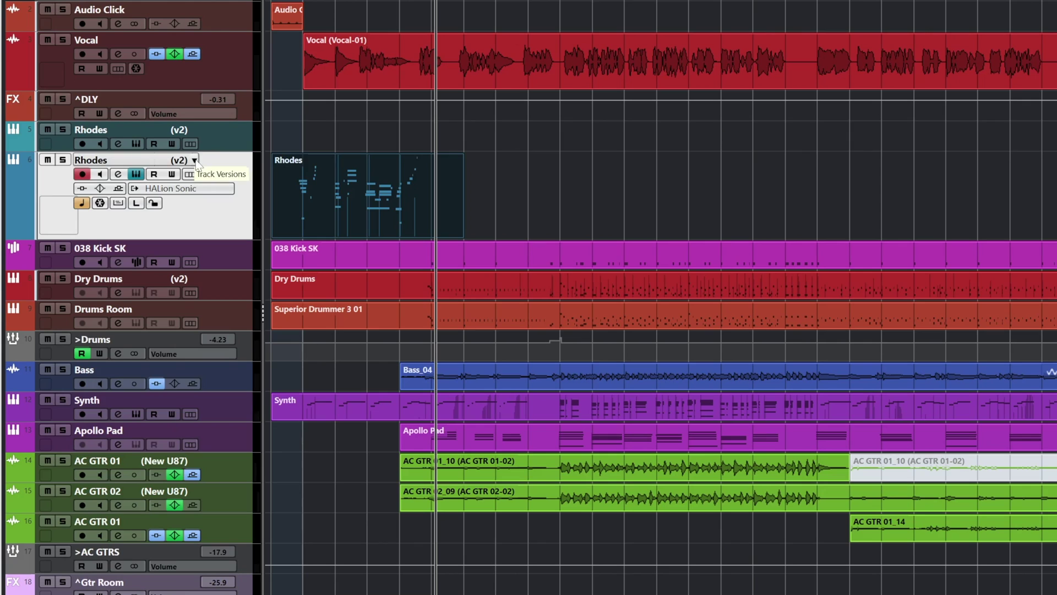
click(195, 161)
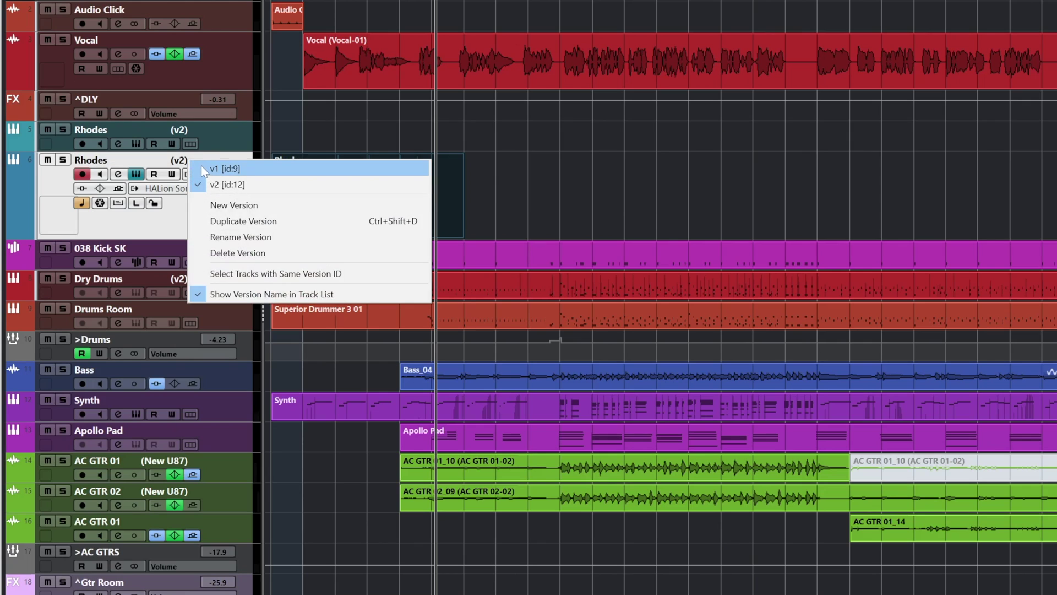
click(202, 168)
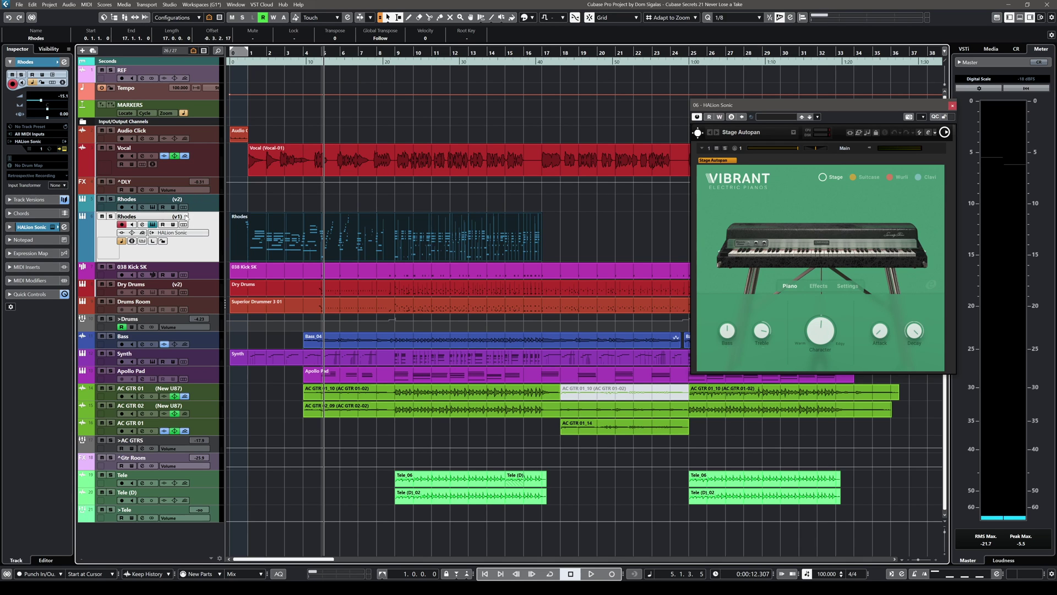
- Play the project from bar 1 and compare Rhodes version v2 with v1 during playback
click(245, 53)
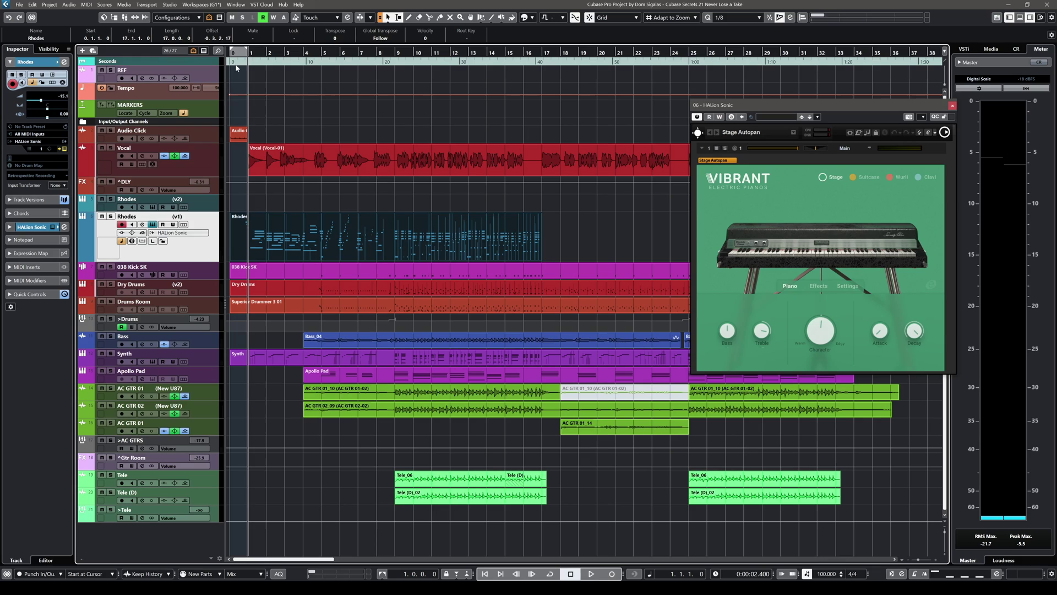
key(space)
click(186, 216)
click(192, 227)
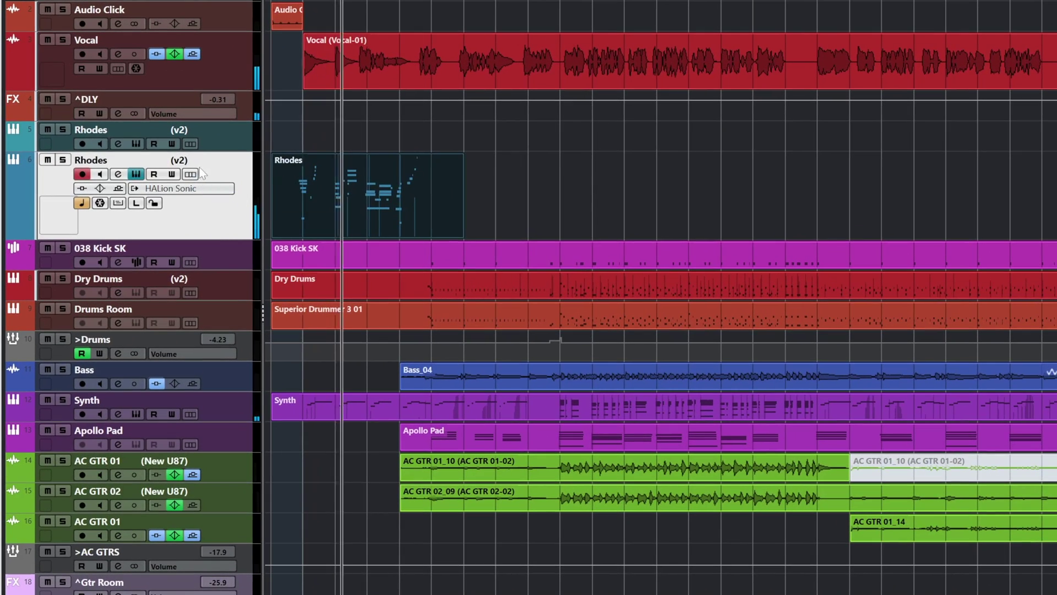
click(197, 159)
click(201, 165)
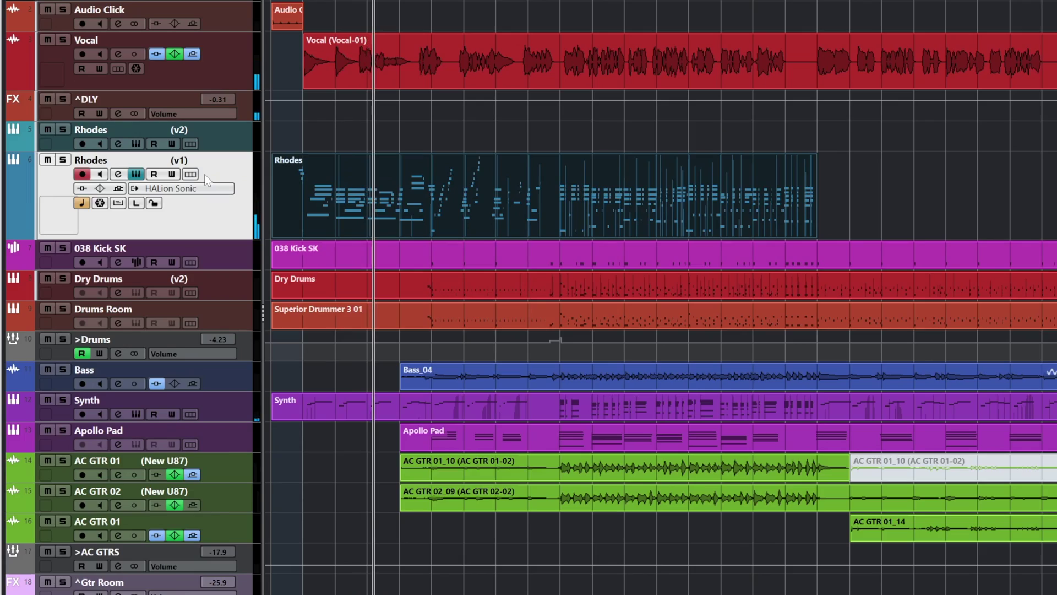
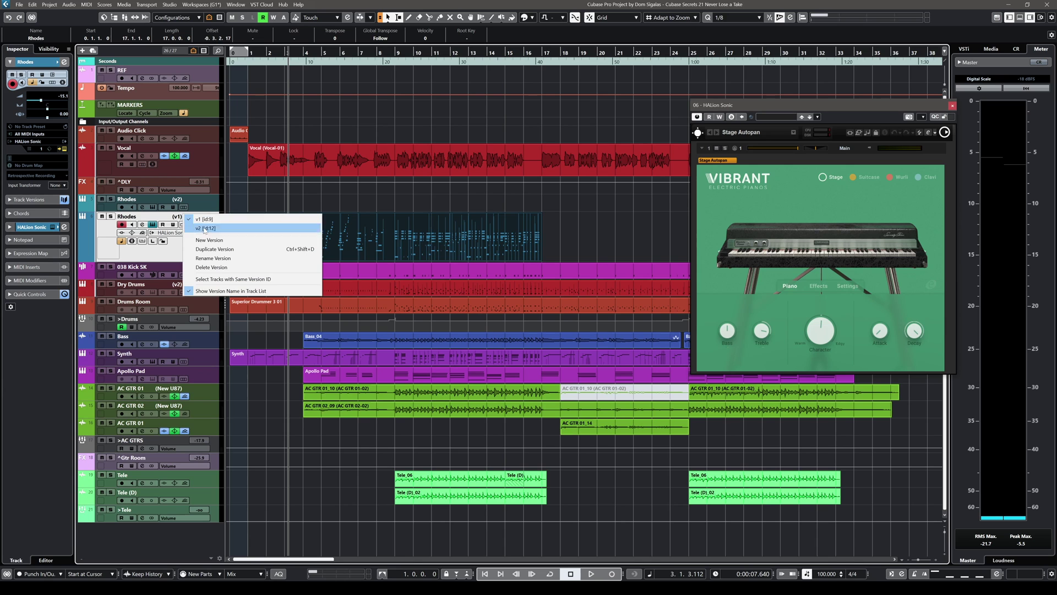
- Duplicate Rhodes version v1 and select the copy's notes from bar 9 onward in the Key Editor
click(220, 249)
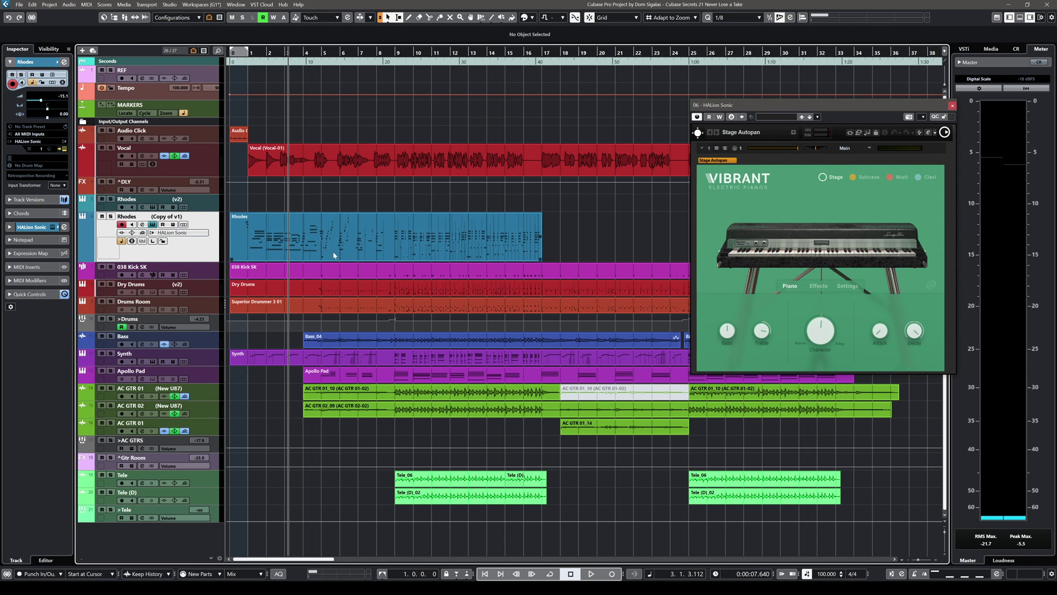
click(352, 249)
double_click(352, 249)
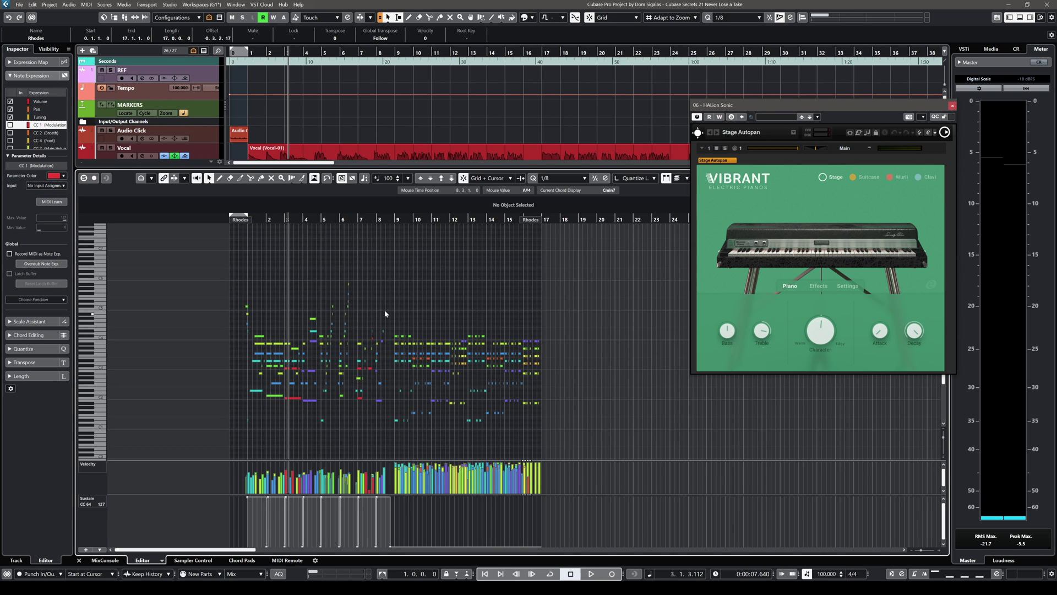
drag(396, 322, 557, 441)
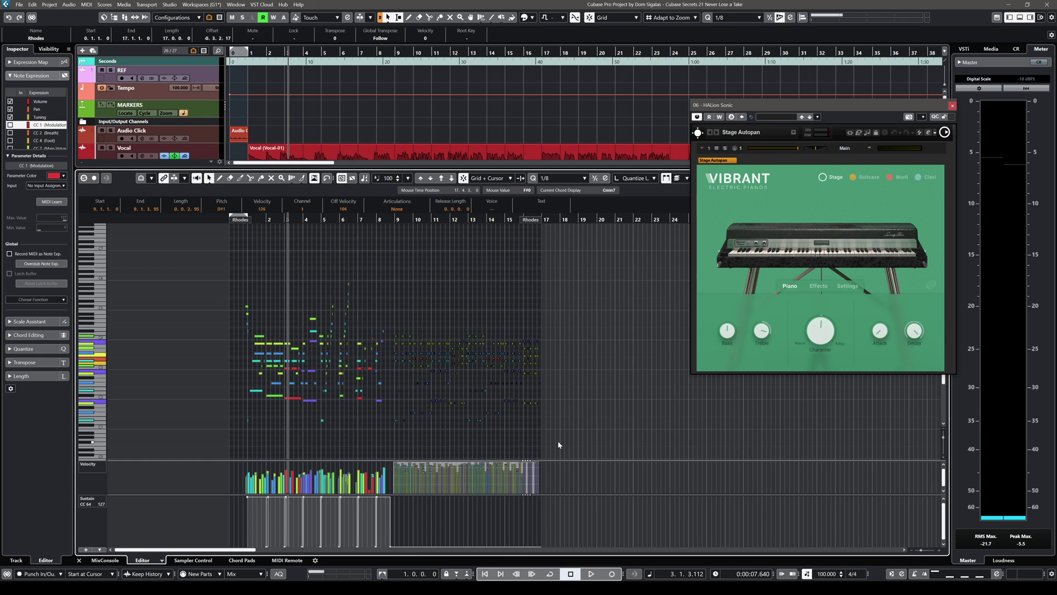
- Close the Key Editor and play the duplicated Rhodes version from about bar 8
key(ctrl+e)
drag(398, 59, 392, 64)
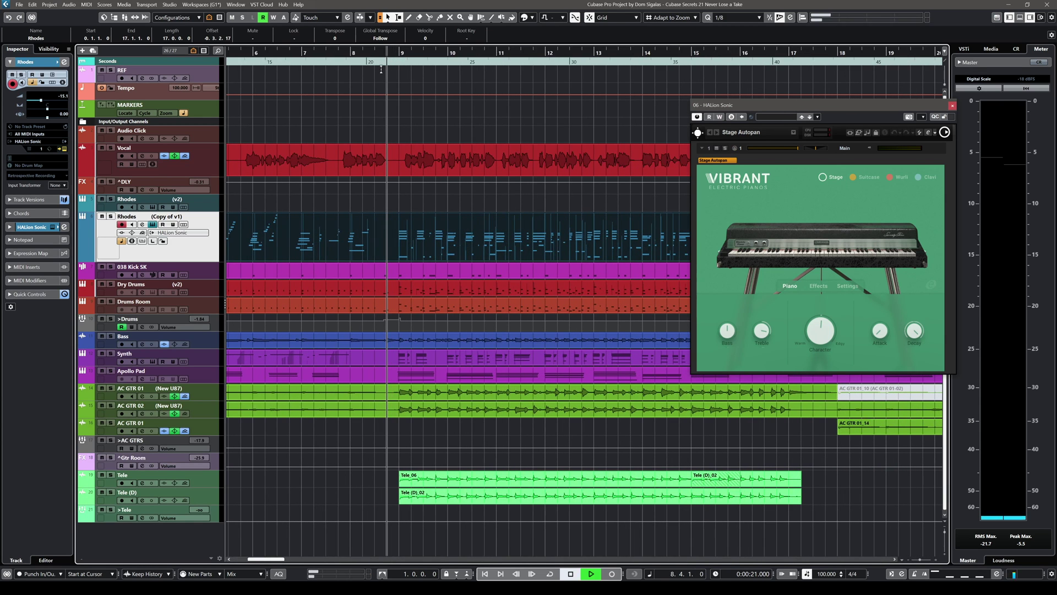
key(g)
key(g)
key(g)
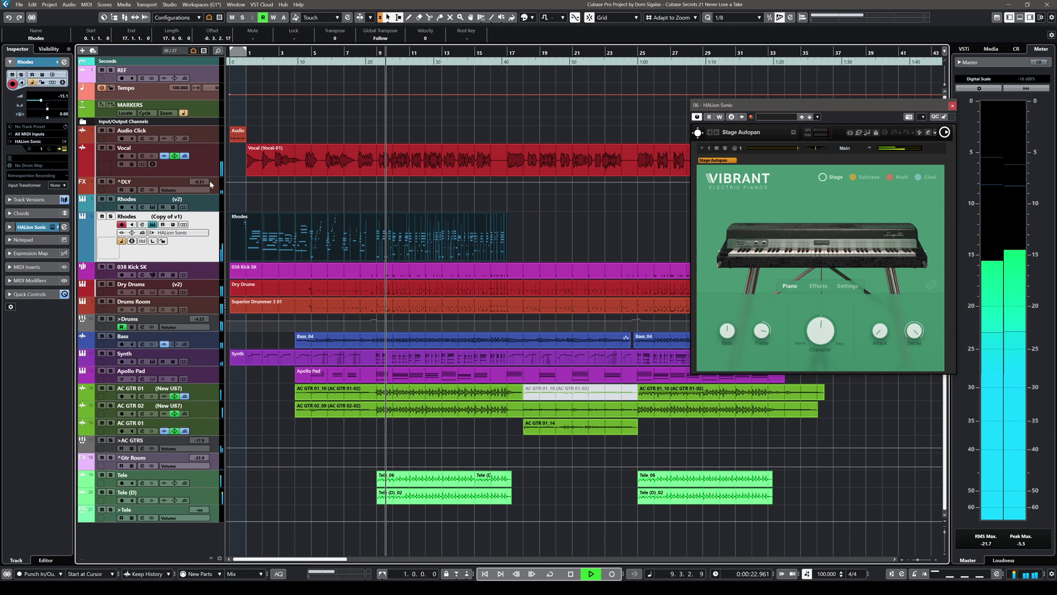
- Switch the Rhodes track from the duplicated version to v1 during playback
click(177, 217)
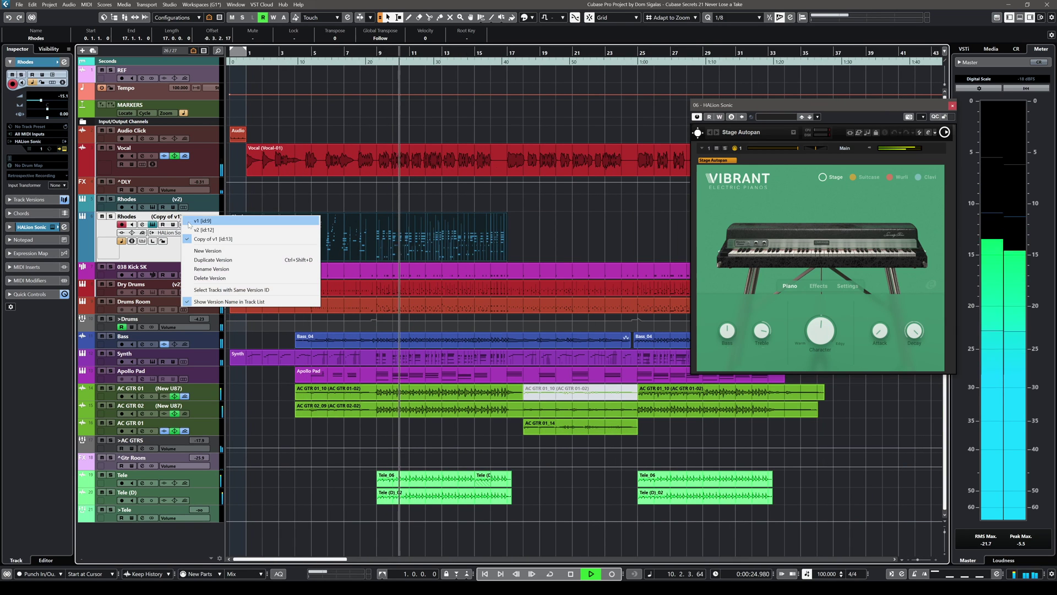
click(189, 209)
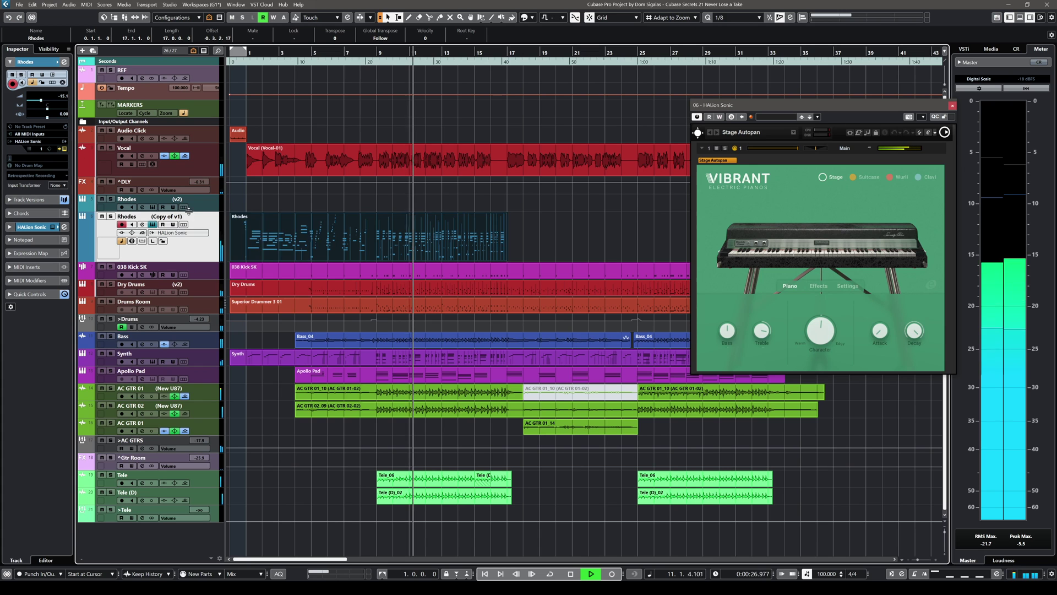
key(space)
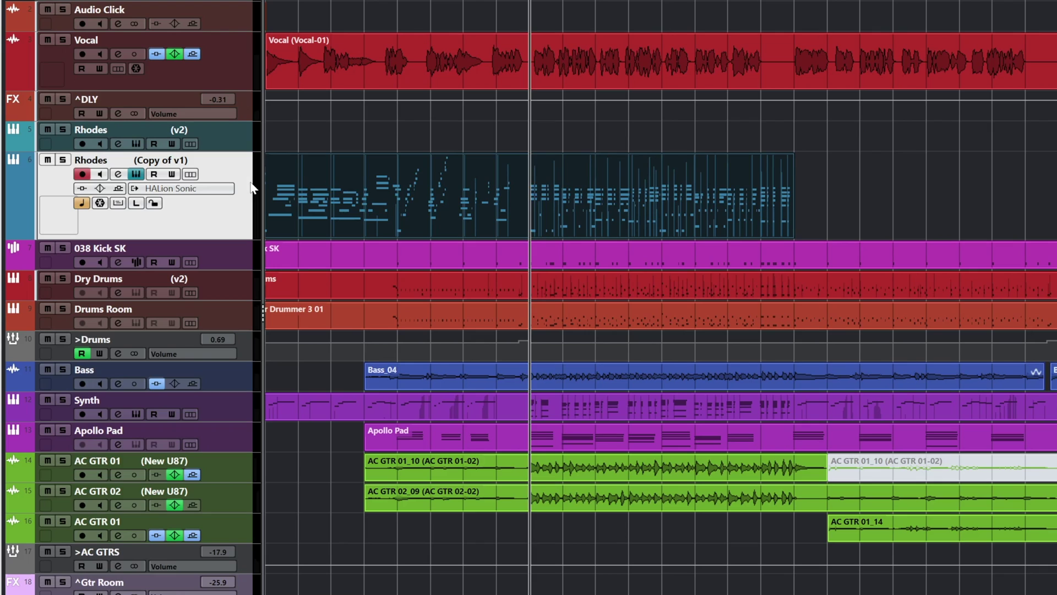
click(194, 160)
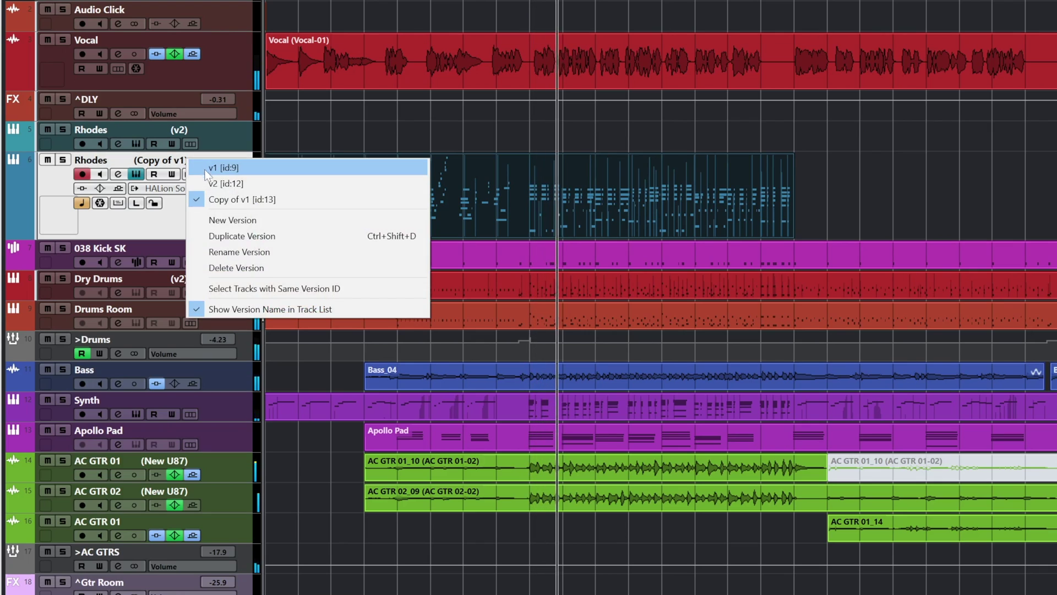
click(207, 168)
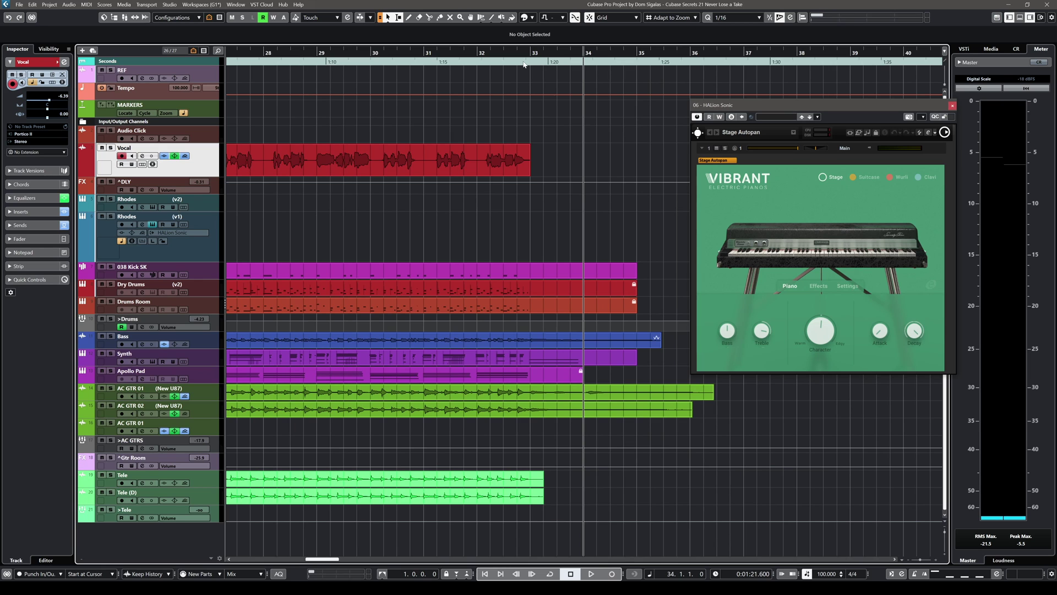
- Record a short take on the Vocal track from bar 34 and extend the clip's start back to about 33.3
key(KP_Multiply)
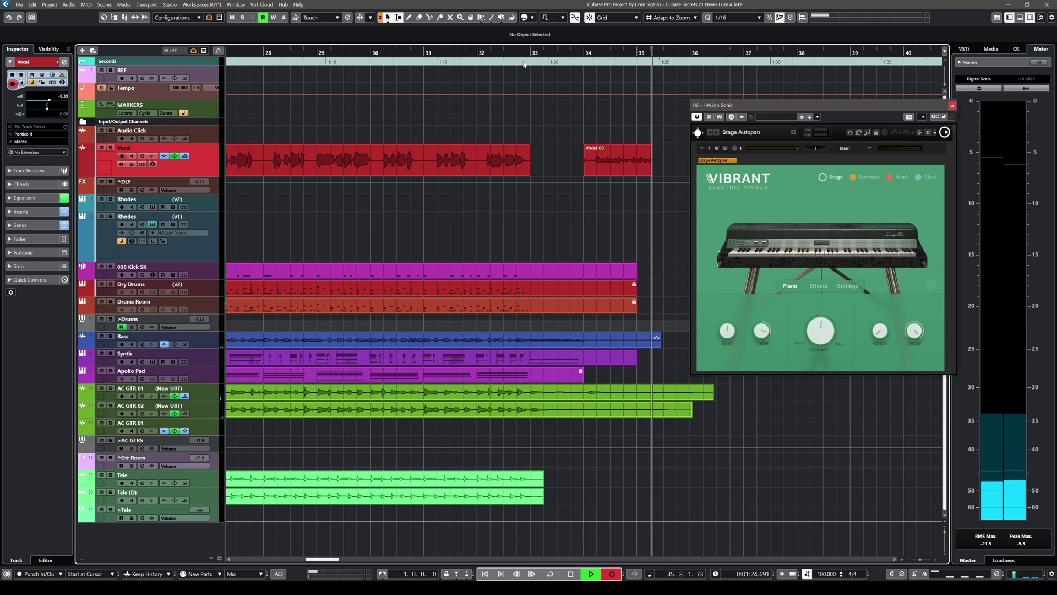
key(space)
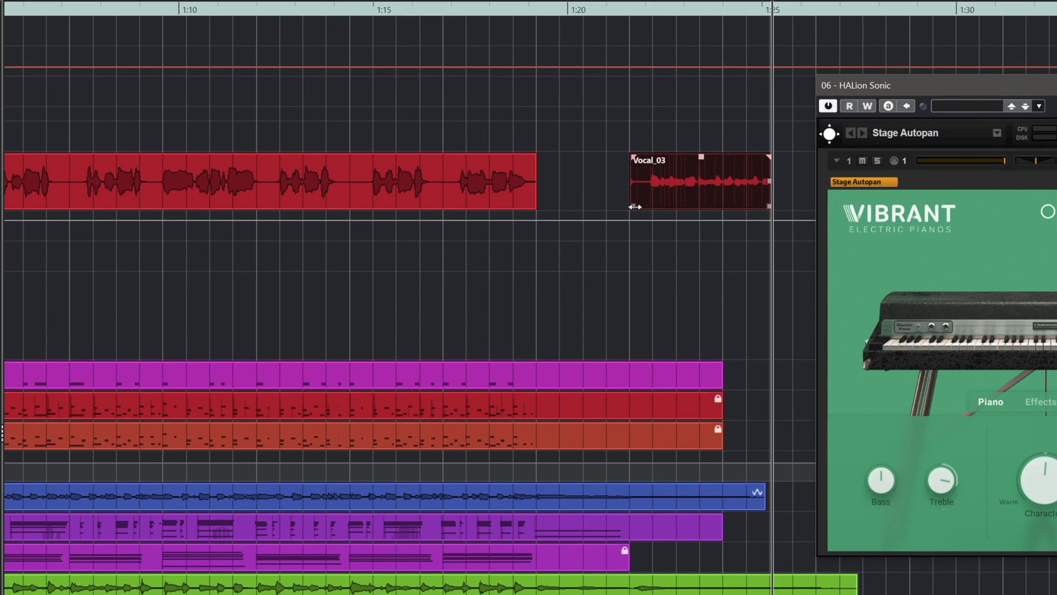
drag(635, 207, 564, 211)
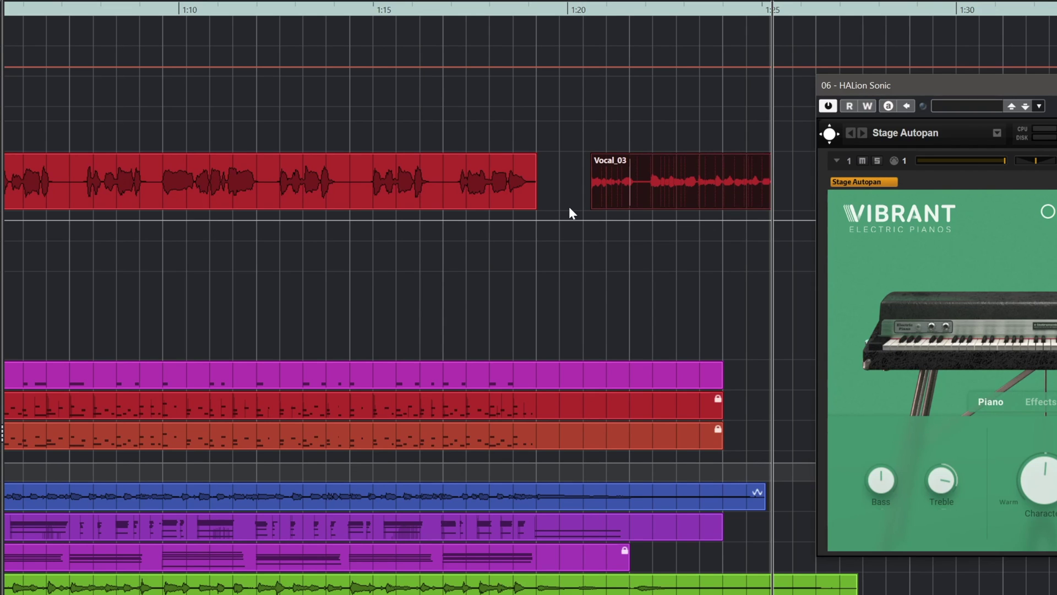
click(590, 5)
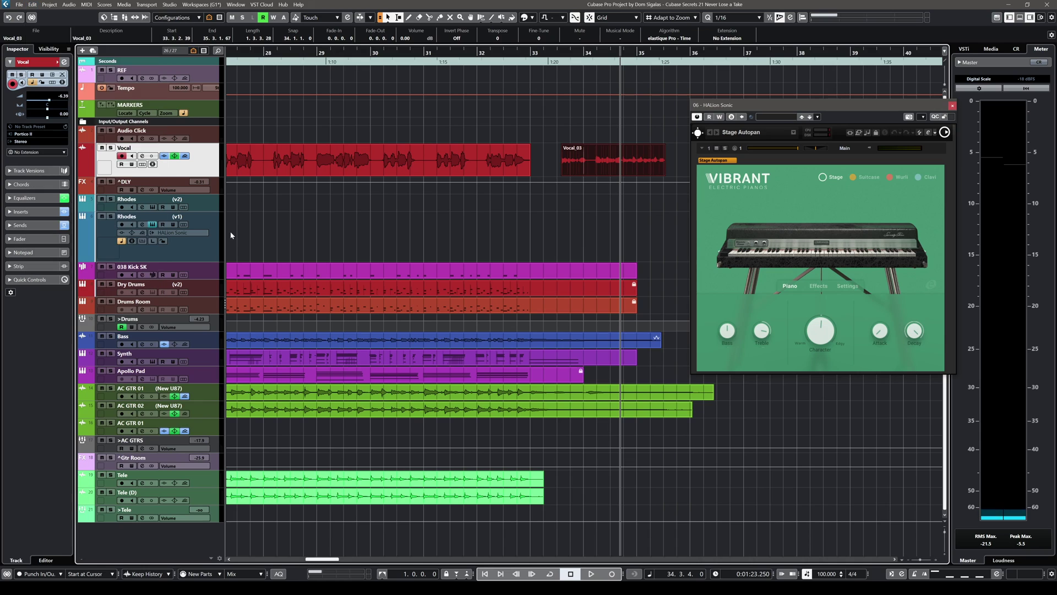
- Open the preferences to reach the recording settings
click(33, 5)
click(50, 318)
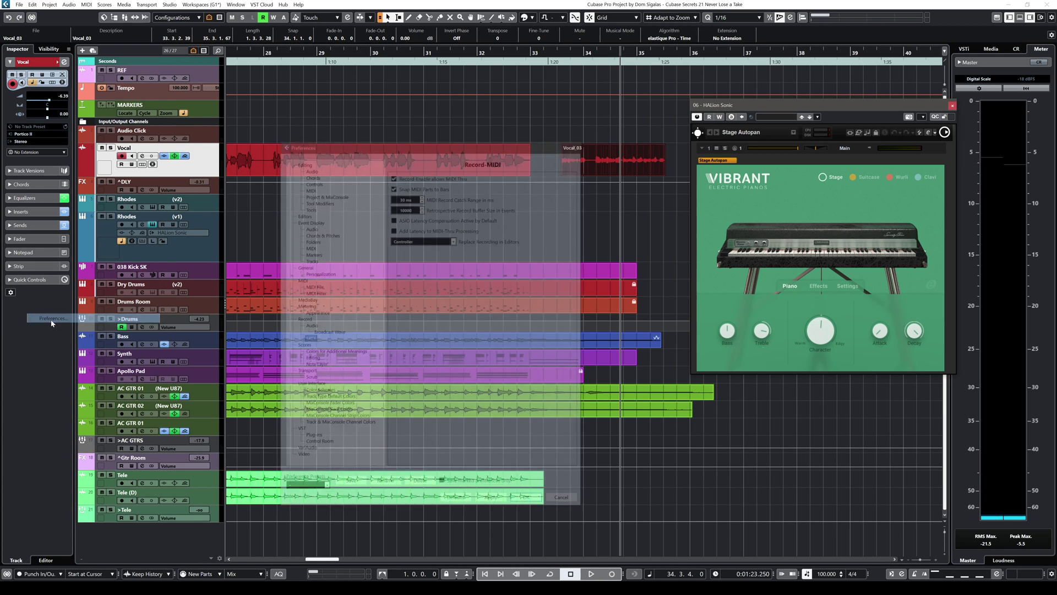